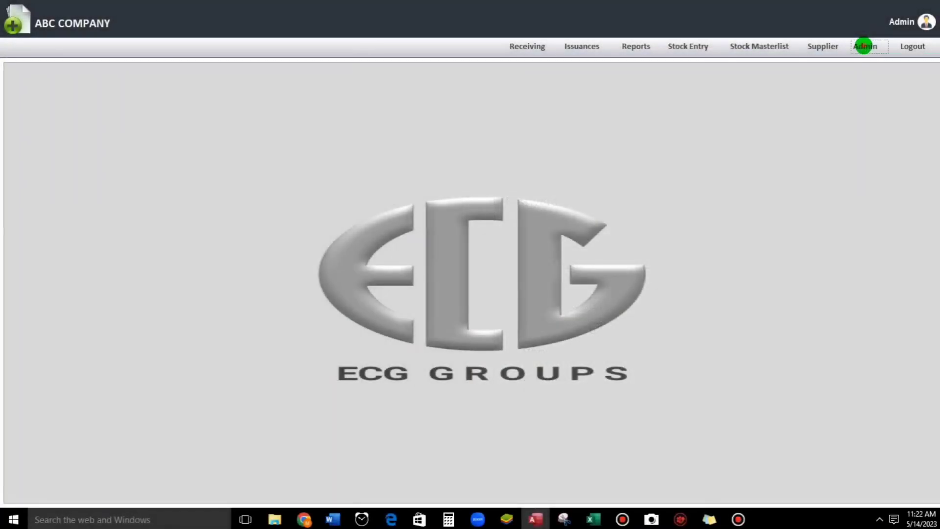
Step: Show the list of user accounts with each user's access rights
click(865, 46)
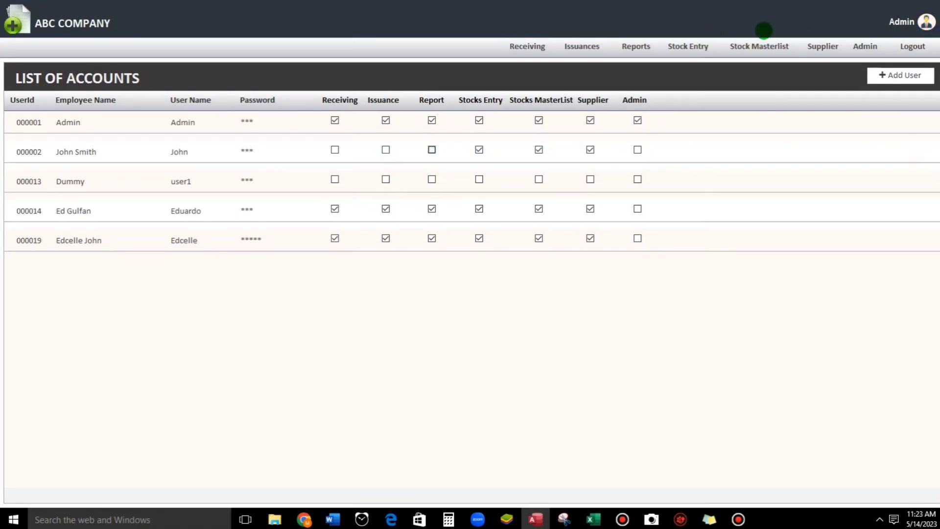
Step: Sign in as the Stock Entry/Masterlist/Supplier-only user, then view and close the Stock Masterlist
click(925, 22)
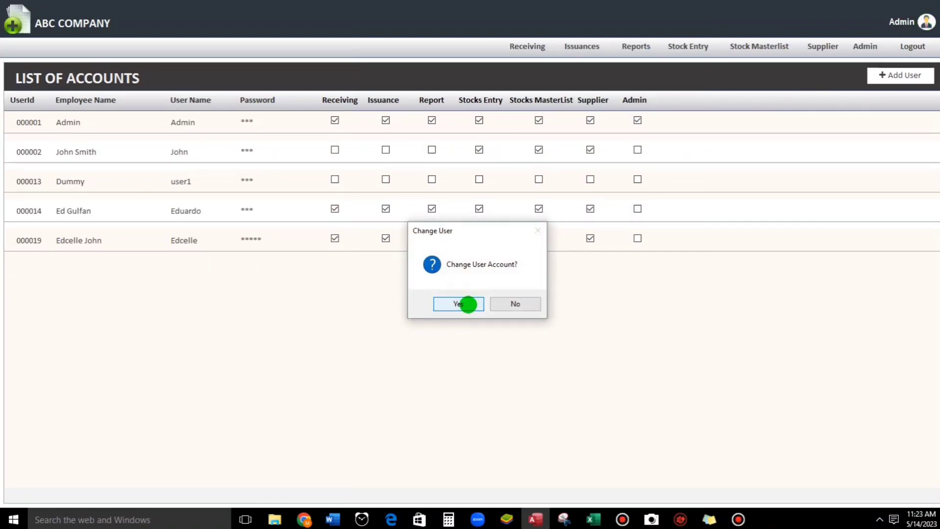
click(459, 303)
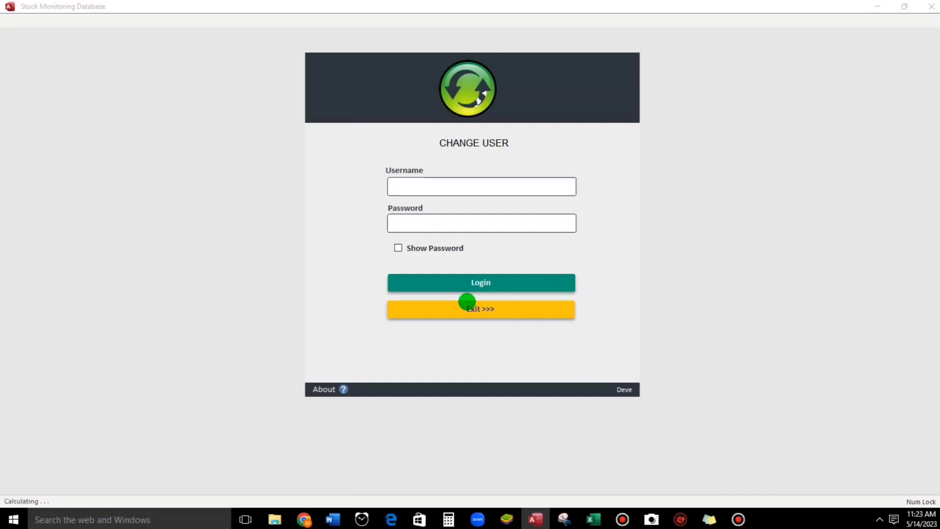
key(Tab)
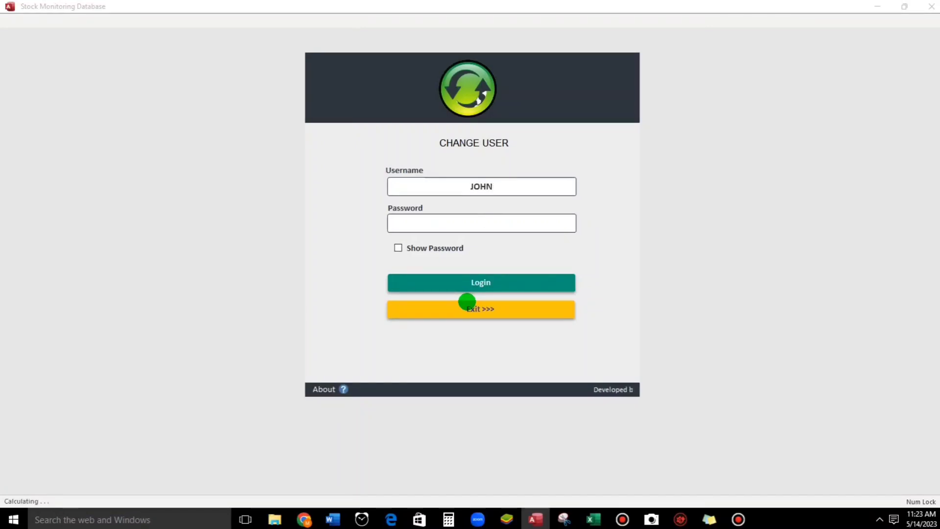
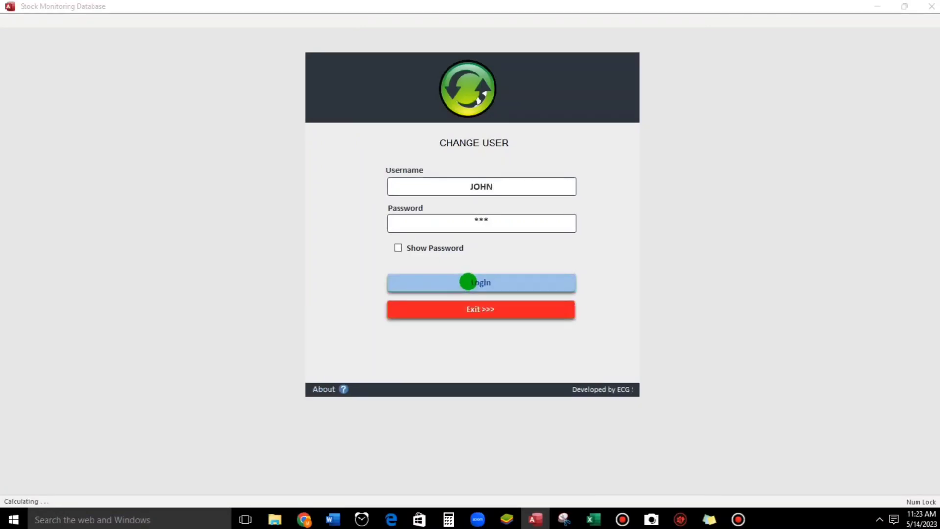
click(468, 281)
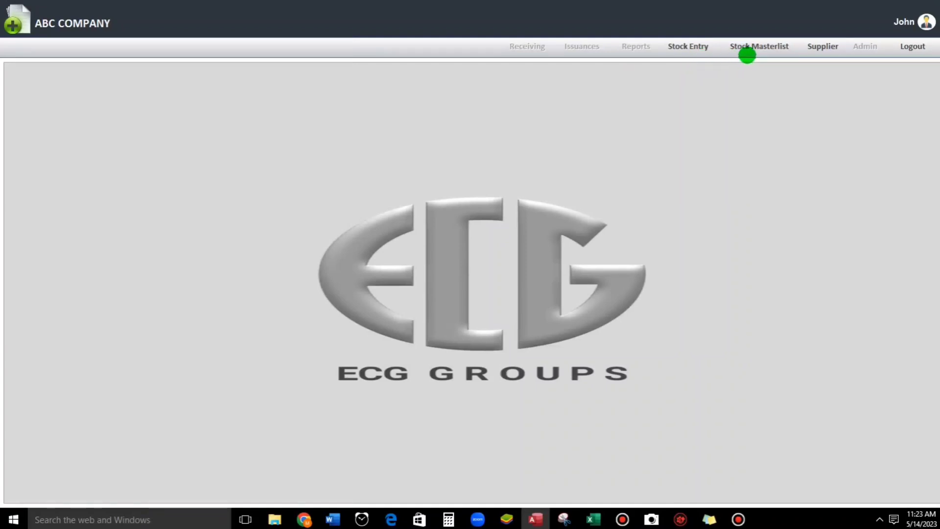
click(751, 47)
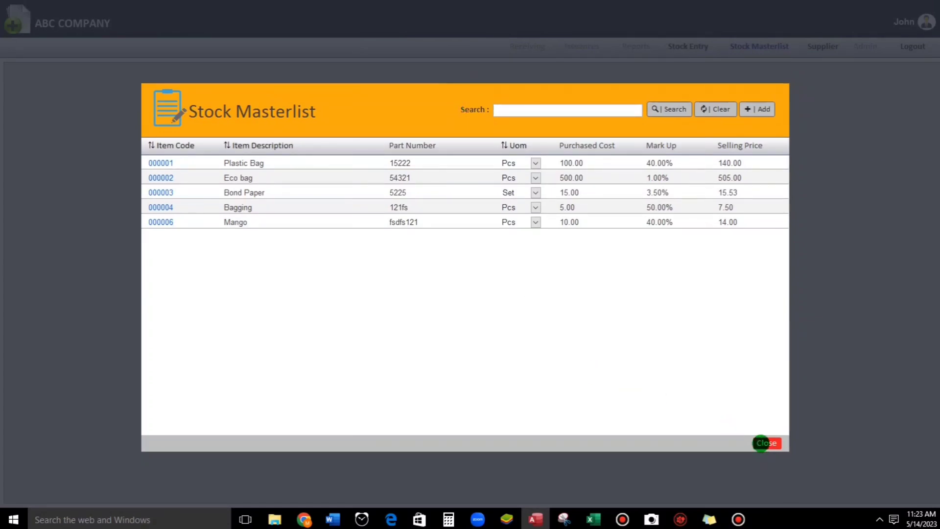
click(762, 443)
Step: Sign back in under the Admin account and display the user accounts list
click(925, 23)
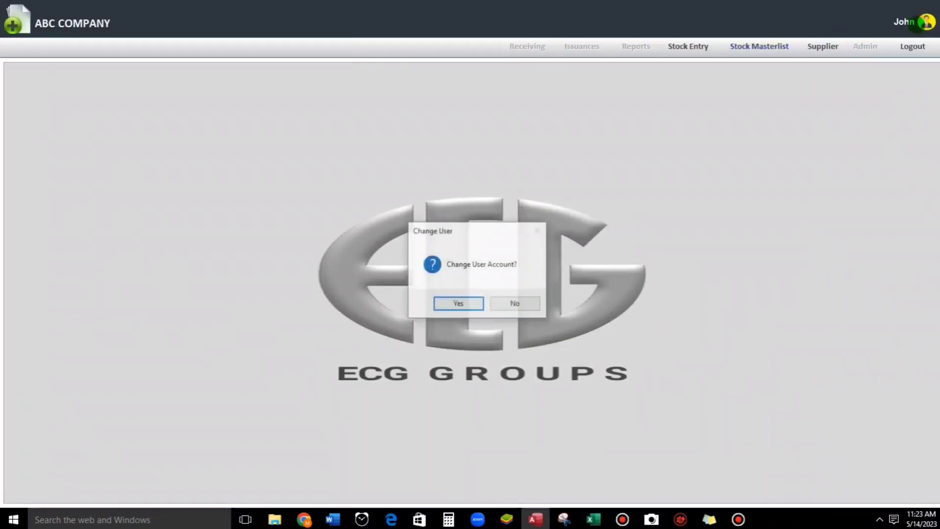
click(454, 303)
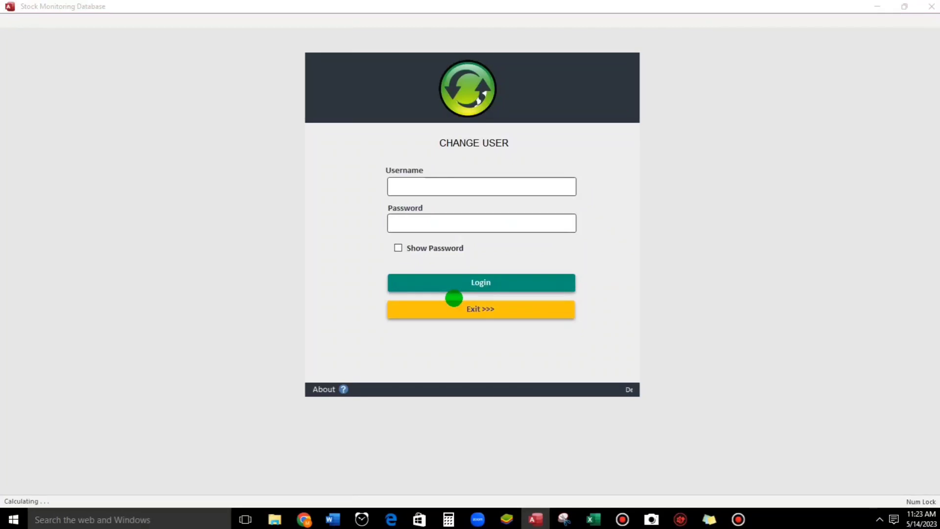
text(admin)
key(Tab)
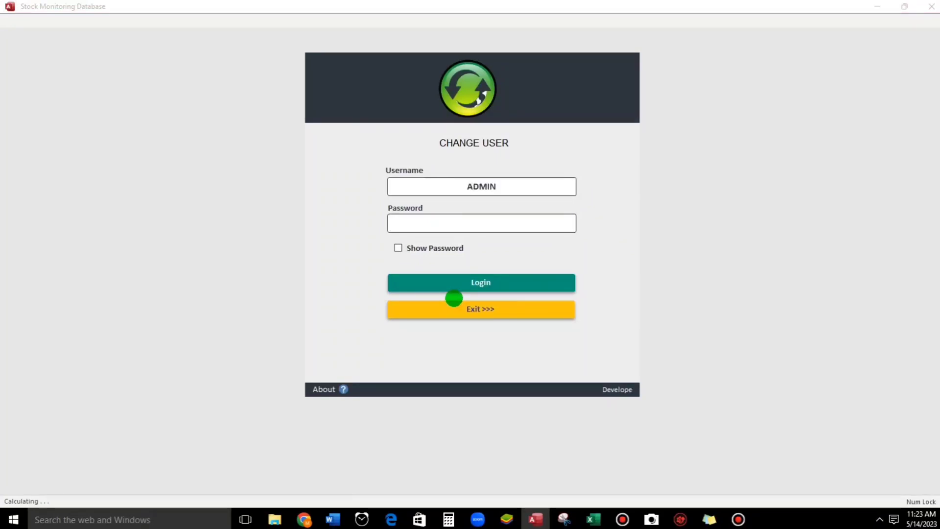
text(123)
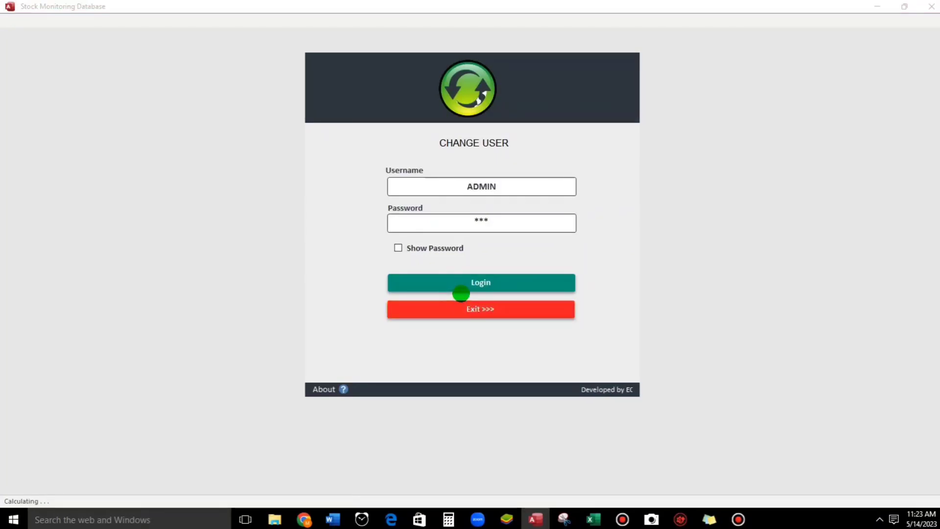
click(462, 290)
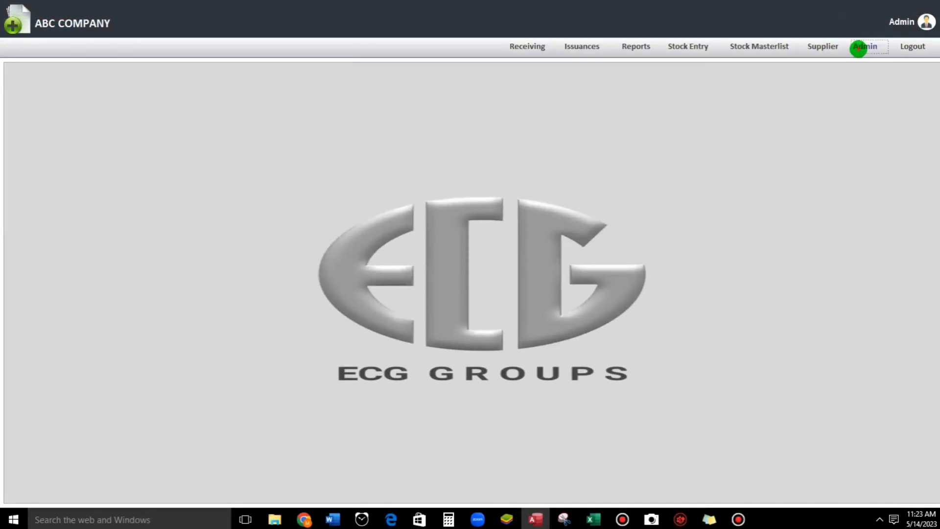
click(860, 47)
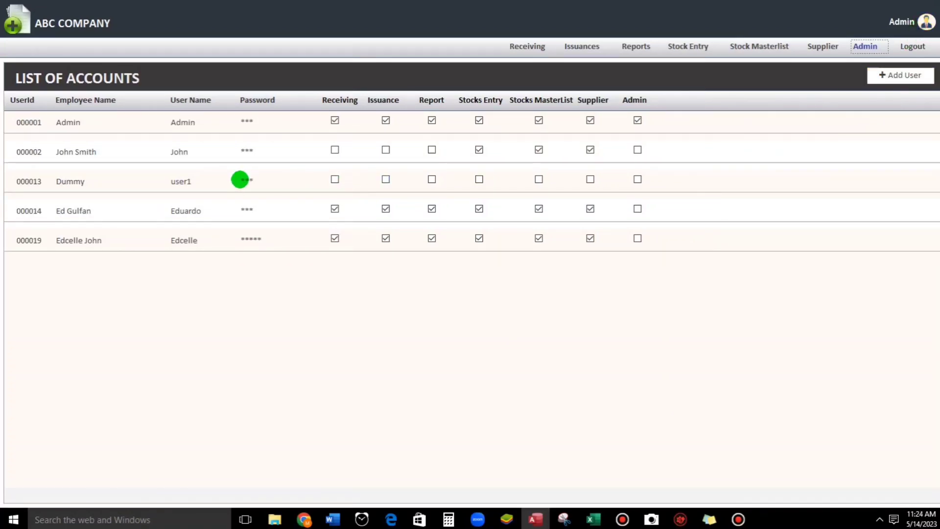
Step: Try logging in as the account with no access rights and dismiss the Login denied message
click(927, 22)
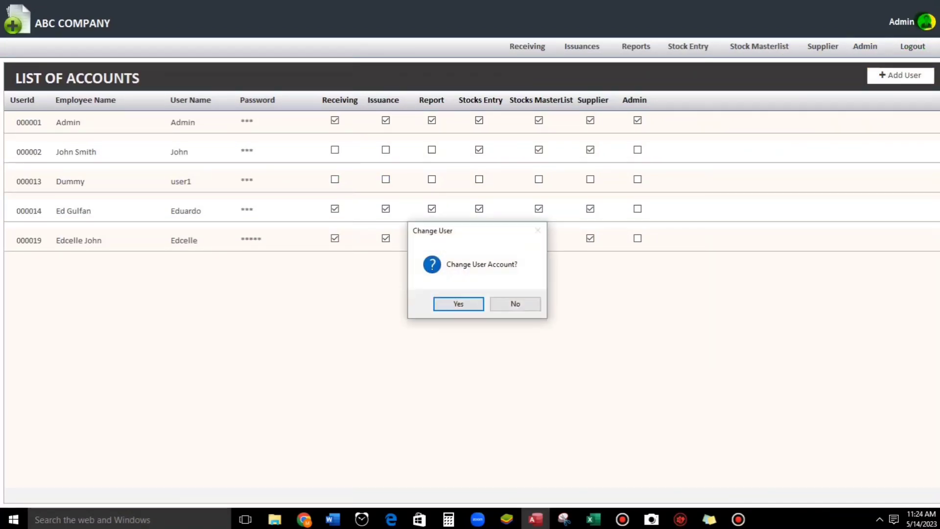
click(472, 304)
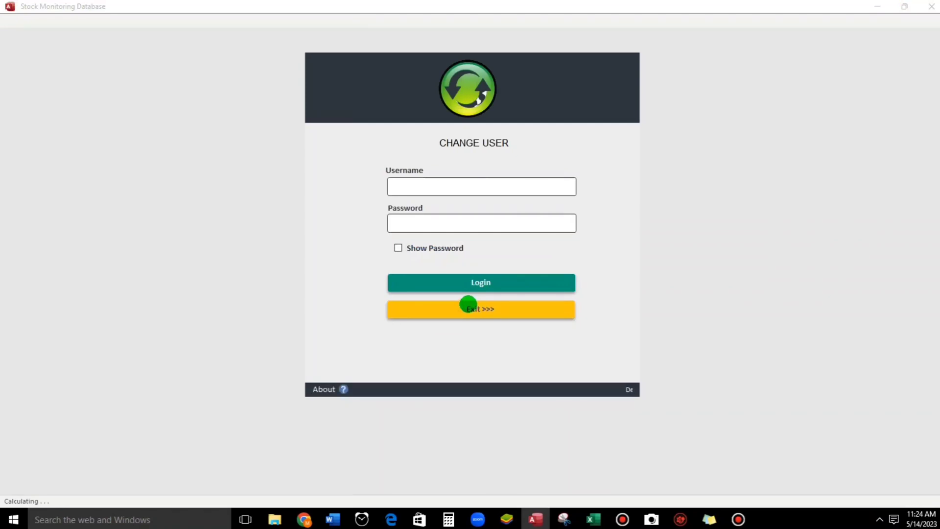
text(user1)
key(Tab)
text(123)
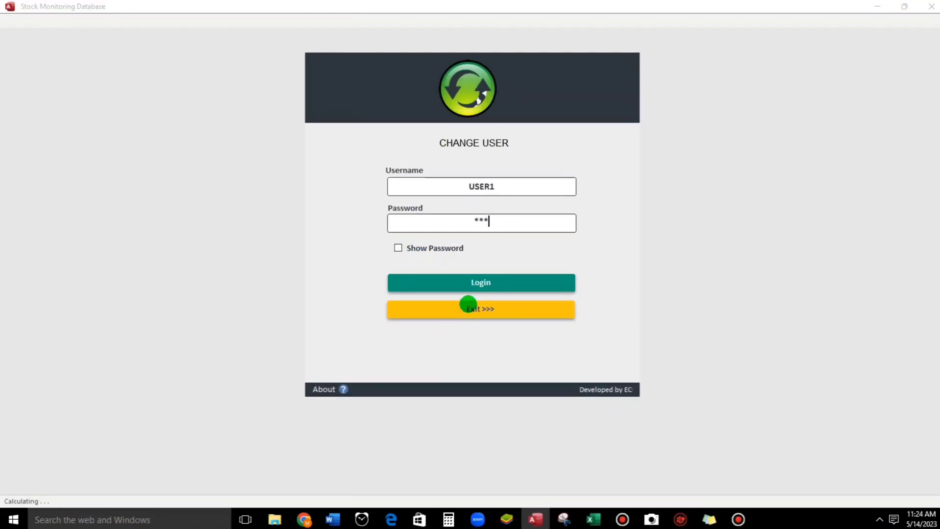
click(474, 276)
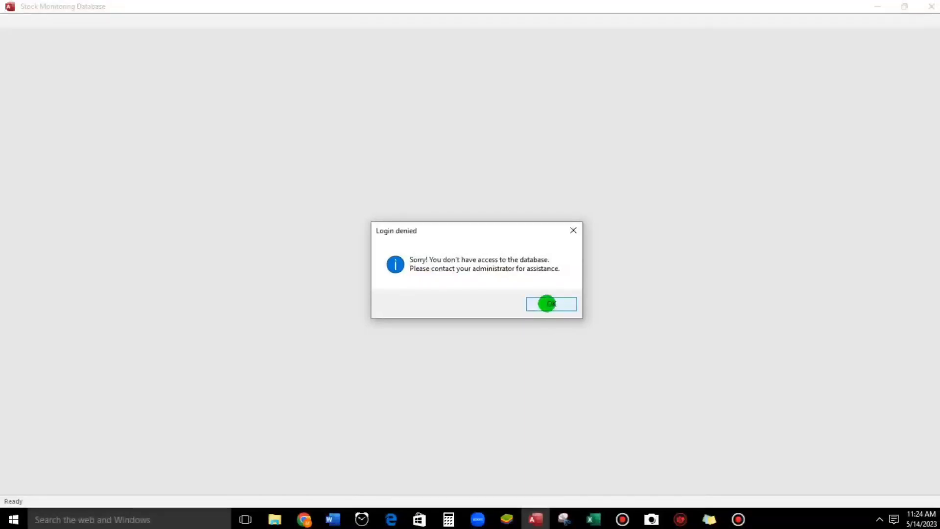
click(547, 304)
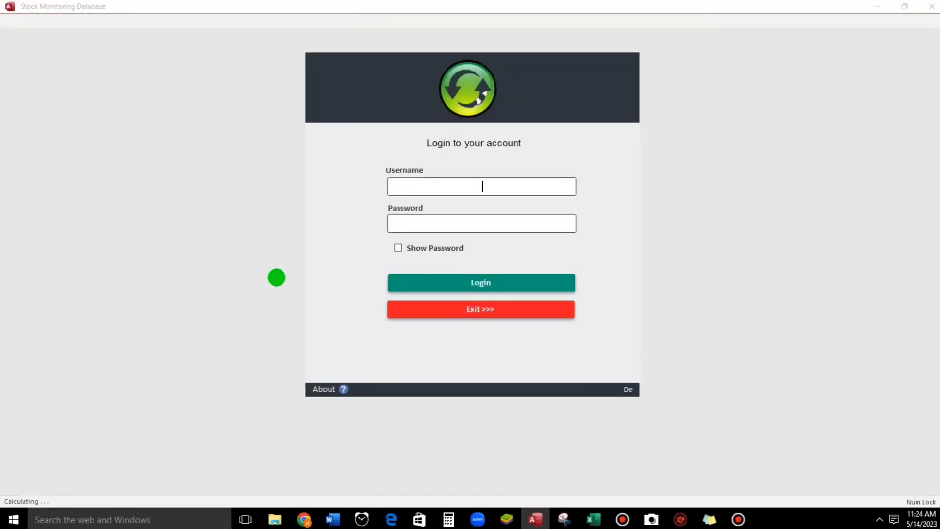
Step: Log in again as Admin and reopen the user accounts list
text(min)
key(Tab)
text(123)
key(Return)
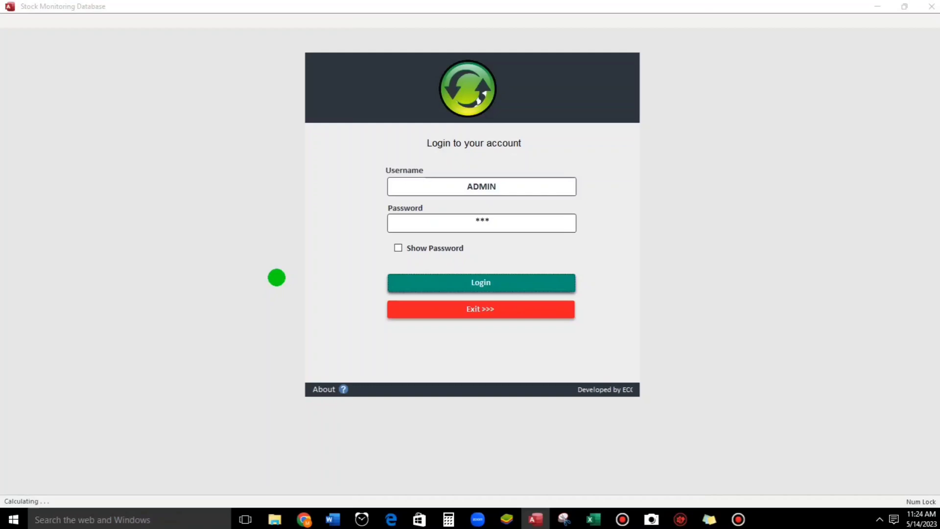
click(865, 47)
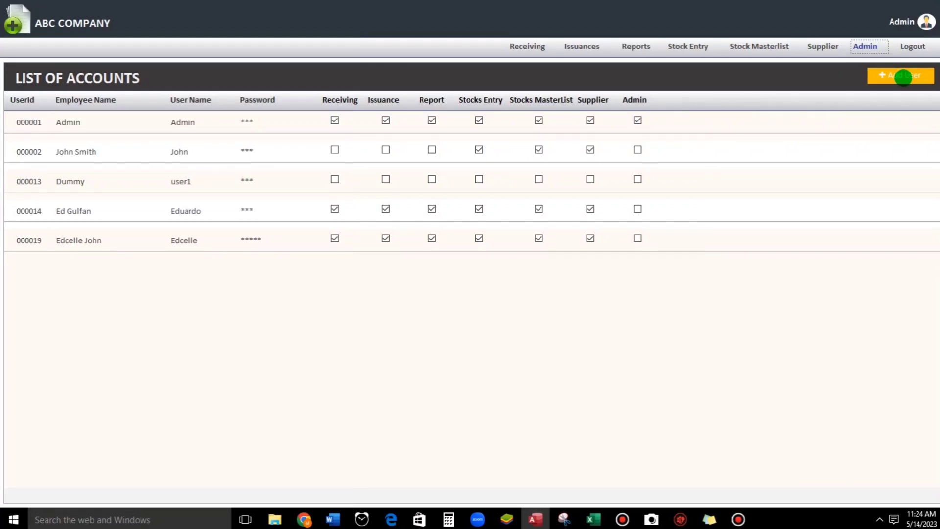
Step: Add a new employee account with all access rights except Admin, then close the user form
click(904, 77)
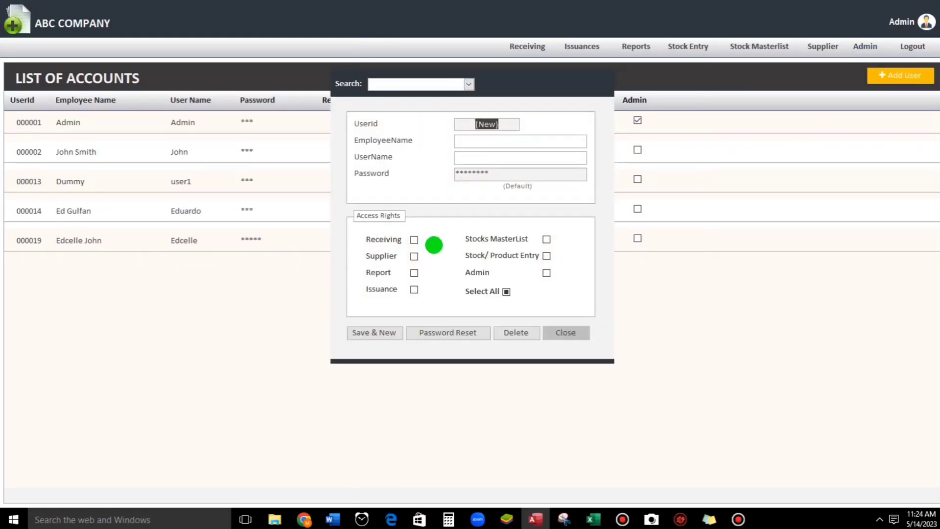
click(474, 143)
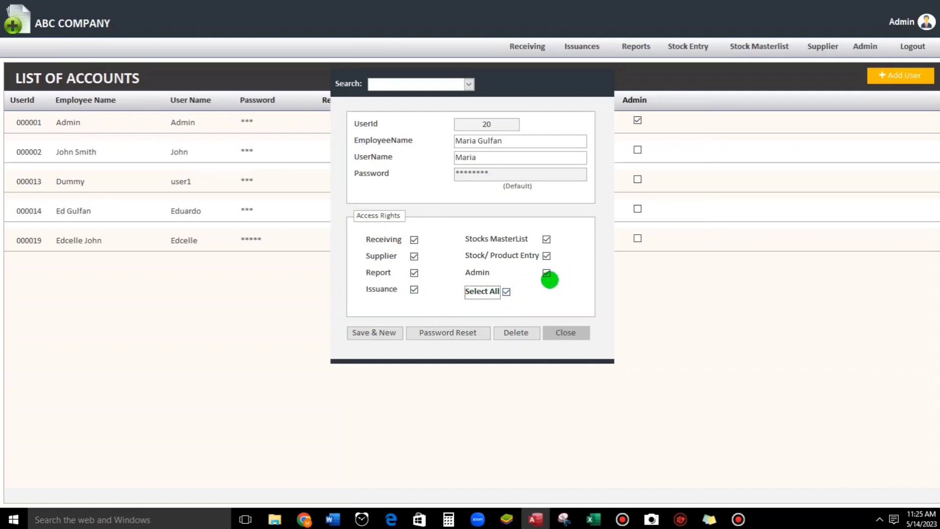
click(545, 272)
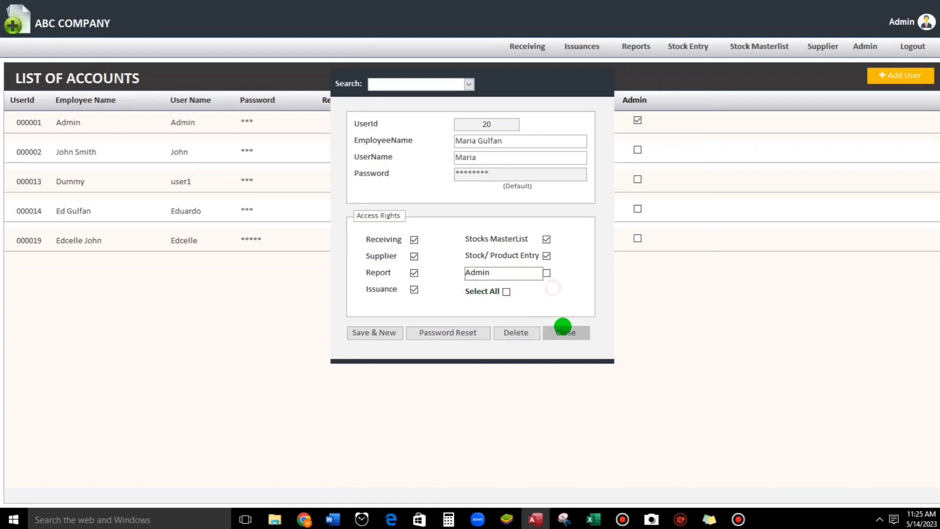
click(563, 332)
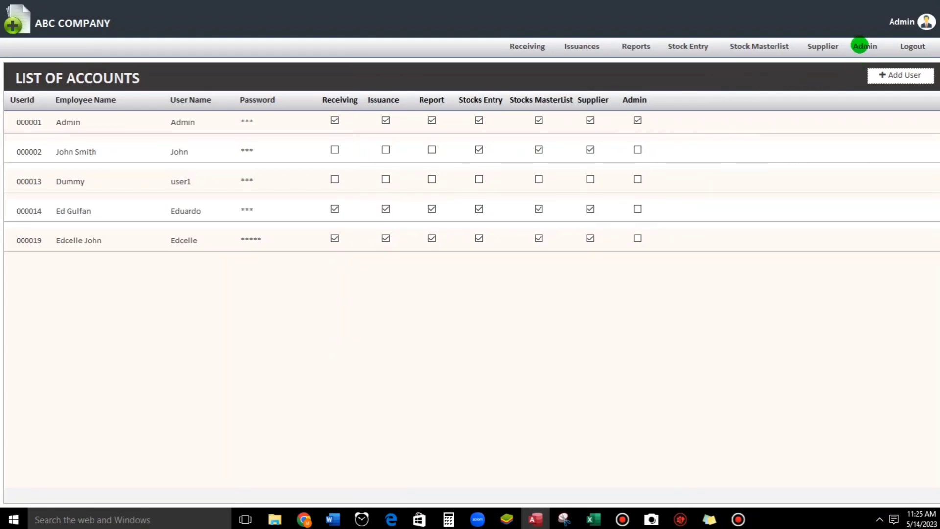
Step: Refresh the accounts list, then sign in as the new user with the corrected default password
click(862, 47)
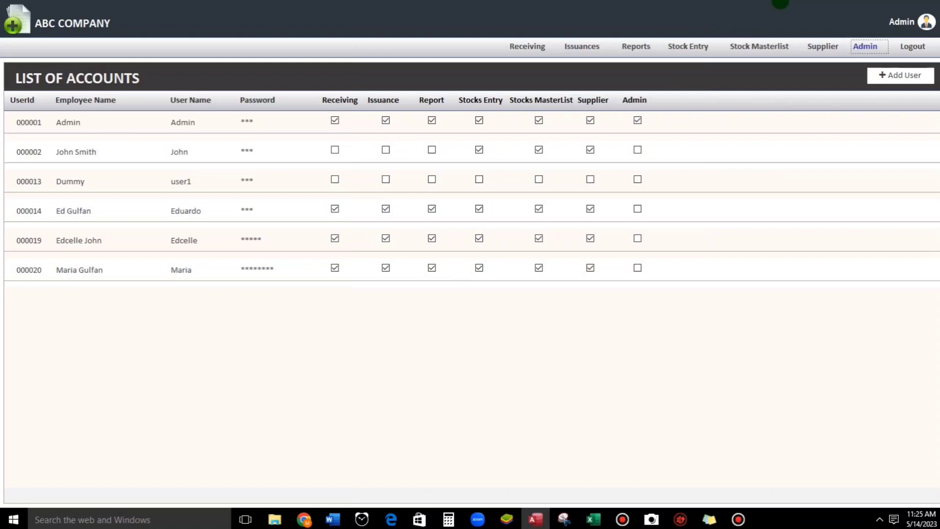
click(927, 21)
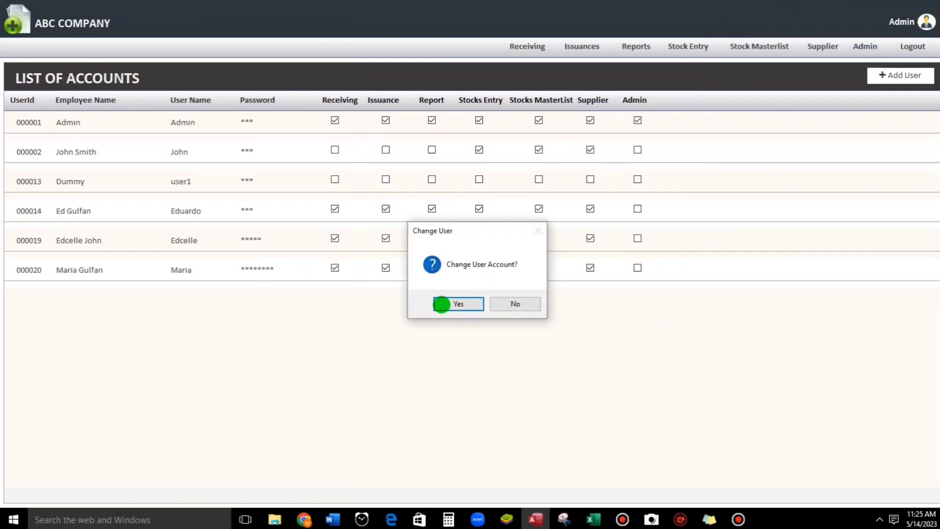
click(444, 302)
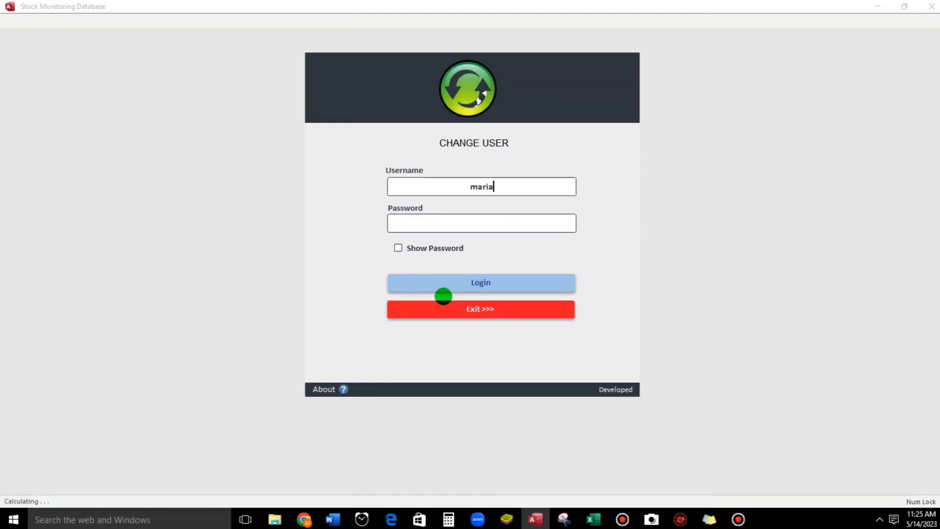
key(Tab)
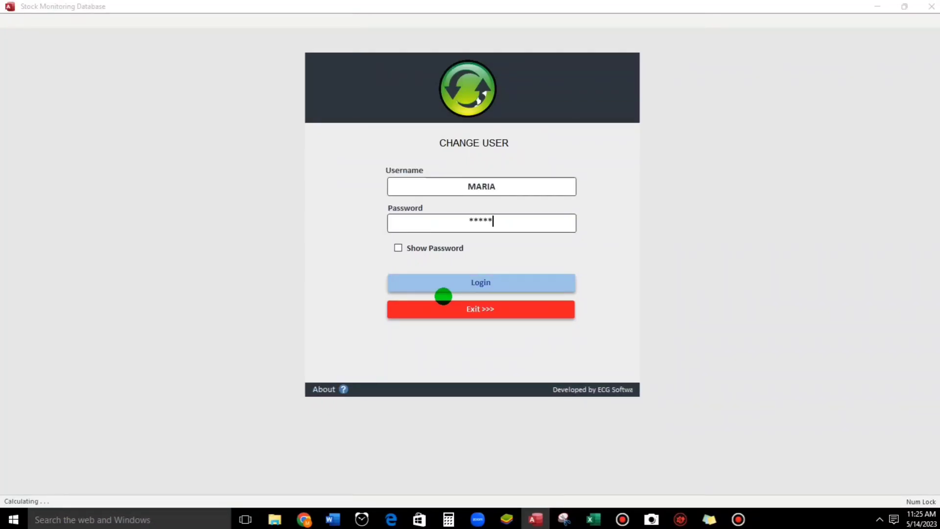
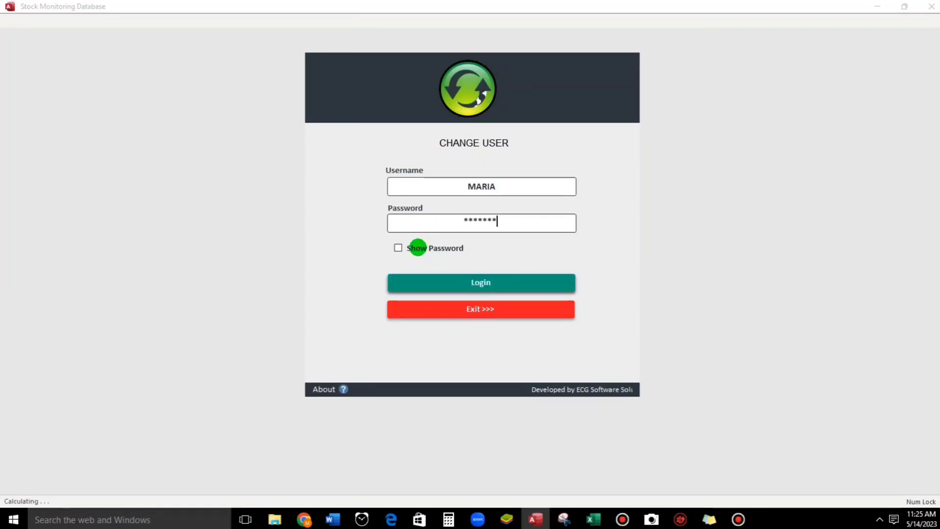
click(398, 248)
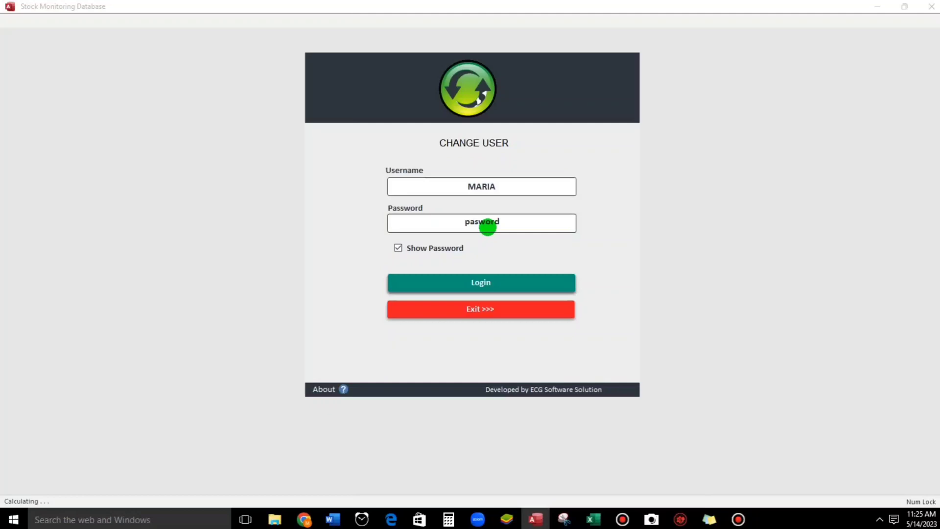
click(488, 225)
text(s)
click(471, 284)
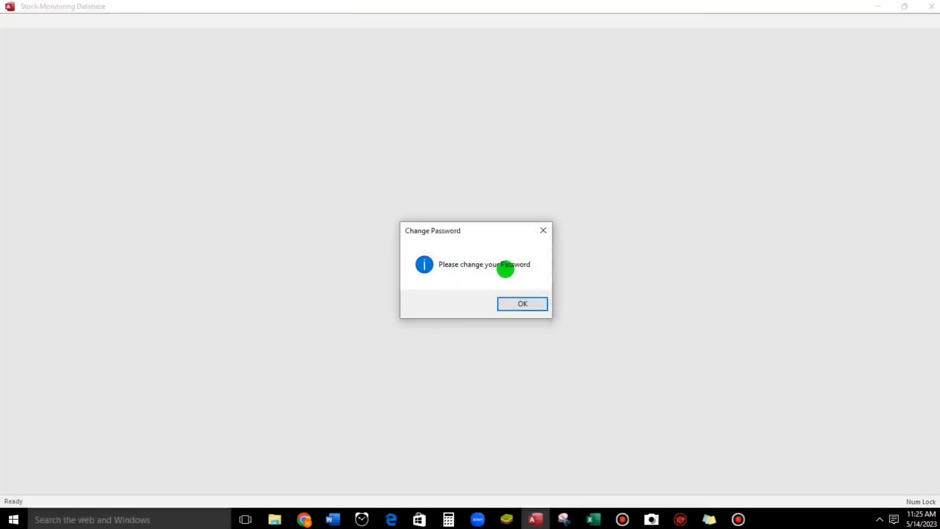
Step: Replace the new user's default password with a new one and save it
click(506, 306)
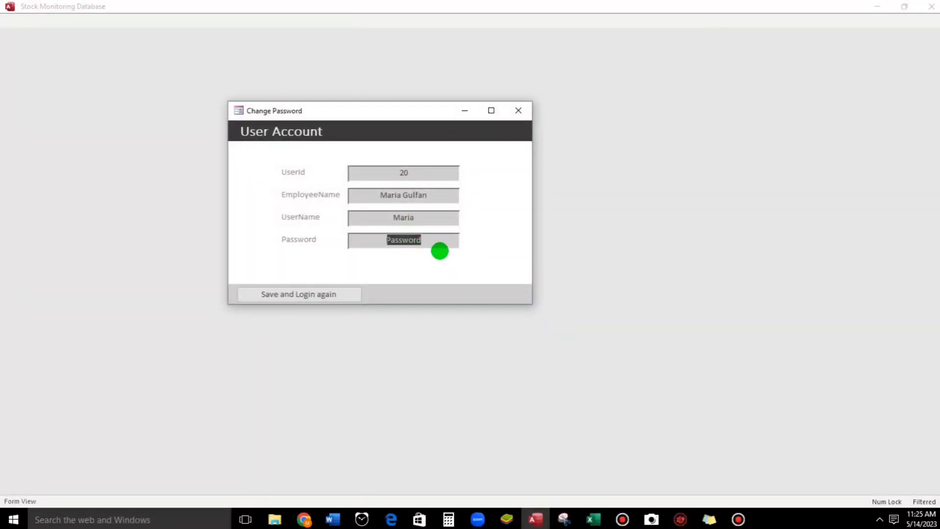
click(296, 294)
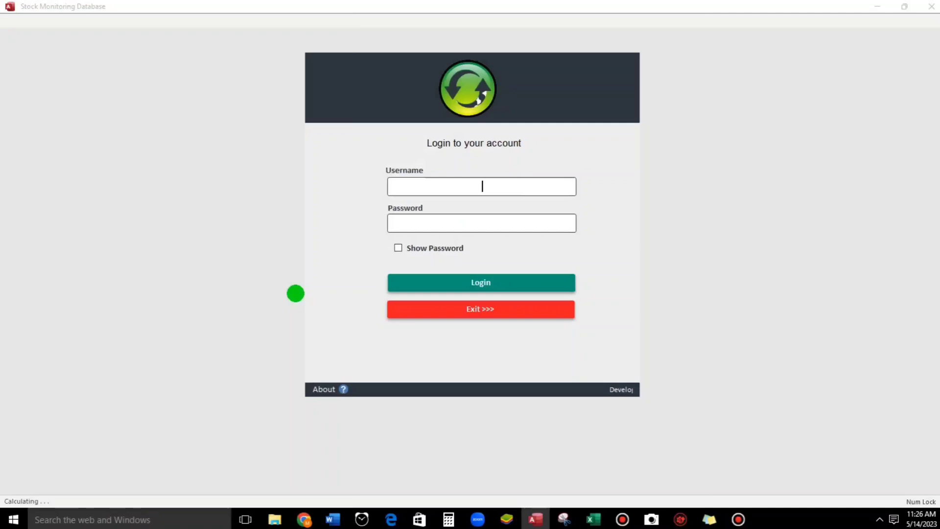
Step: Log in as the new user with the new password
text(maria)
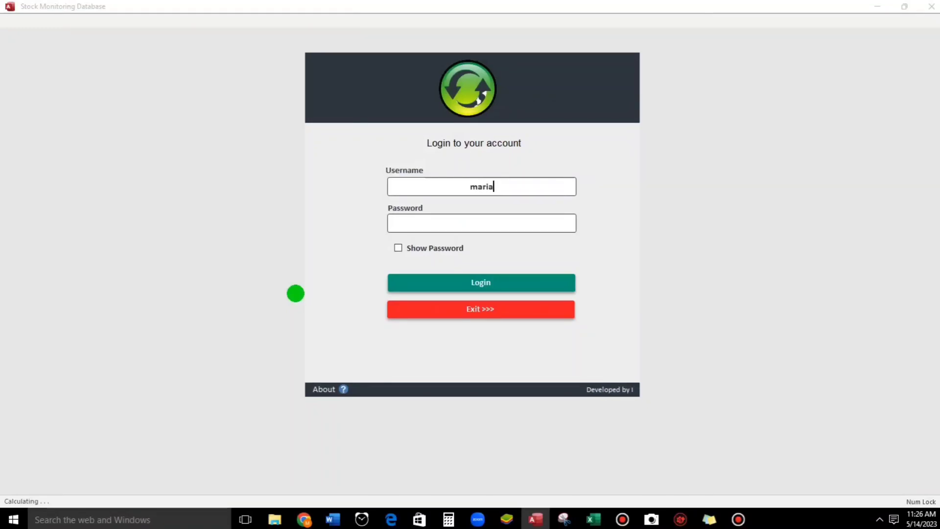
key(Tab)
text(*****)
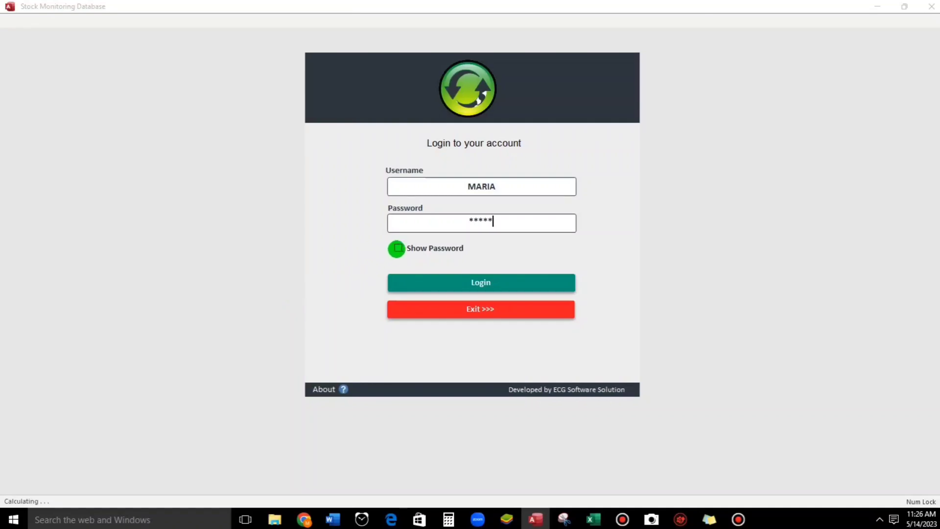
click(398, 248)
click(500, 287)
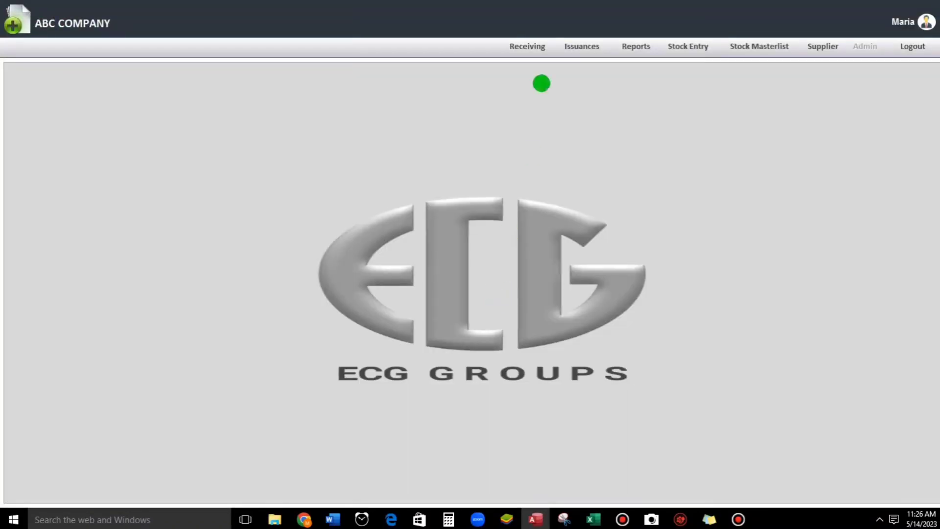
Step: Browse the Receiving form records, returning to record 4 of 8, then close it
click(530, 47)
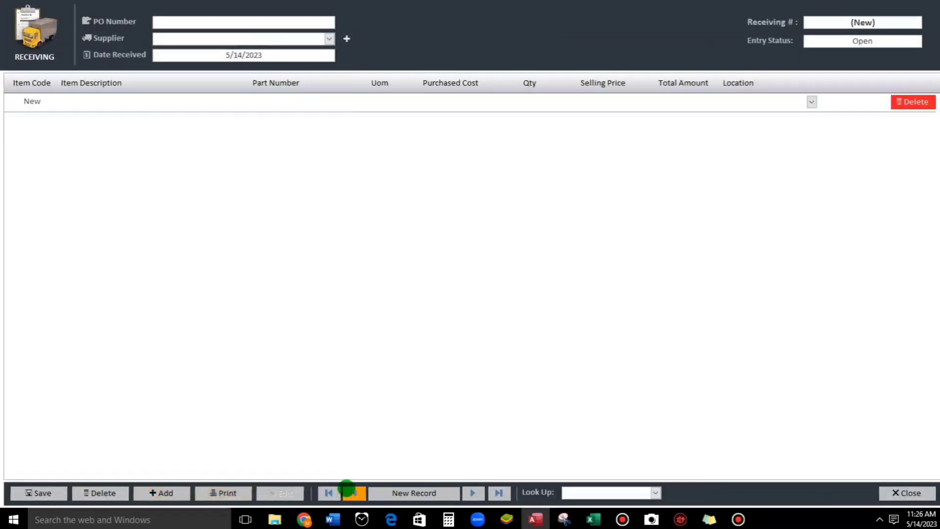
click(351, 491)
click(351, 492)
click(350, 492)
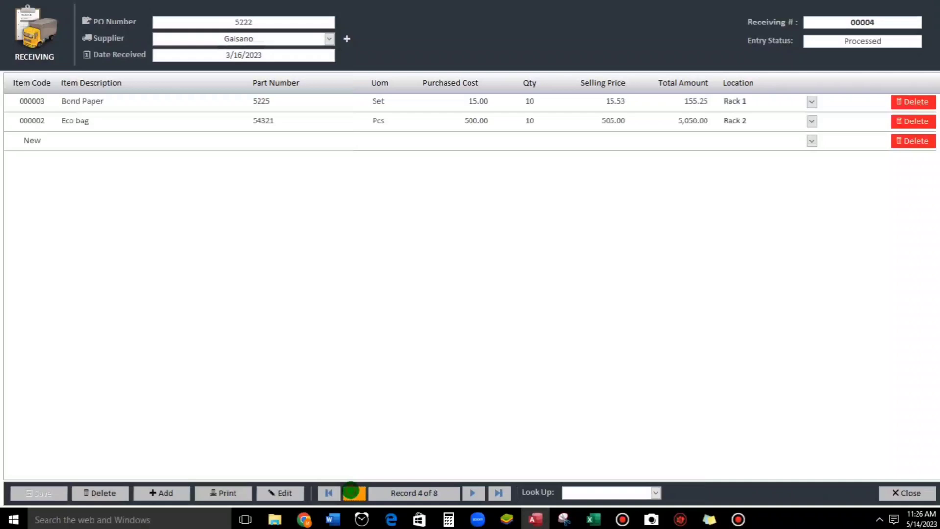
click(914, 492)
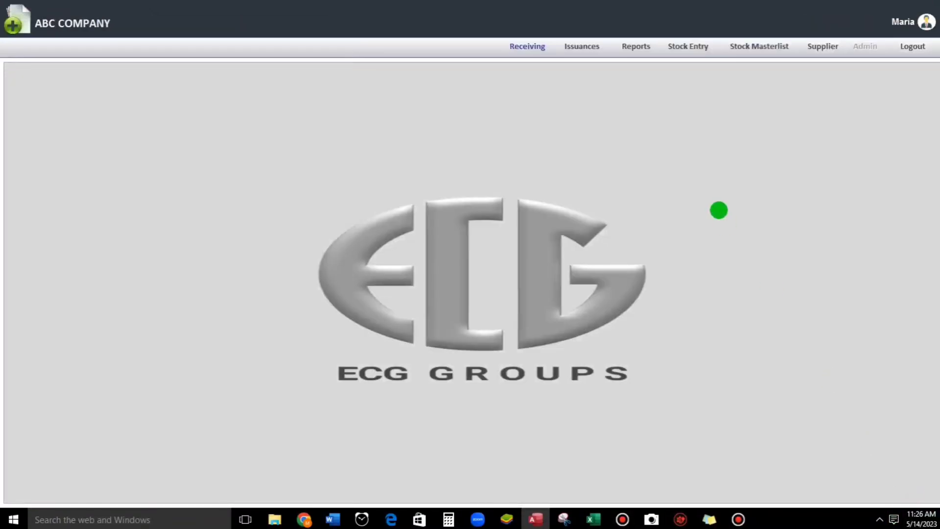
Step: Open the Stocks Entry form, reposition its window, and close it
click(682, 48)
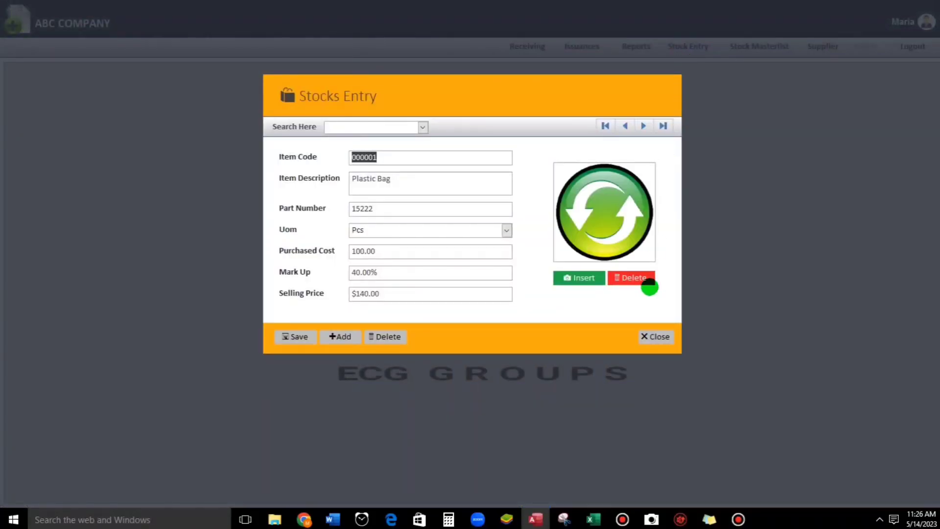
mouse_move(470, 77)
mouse_down()
mouse_move(497, 306)
mouse_move(480, 84)
mouse_up()
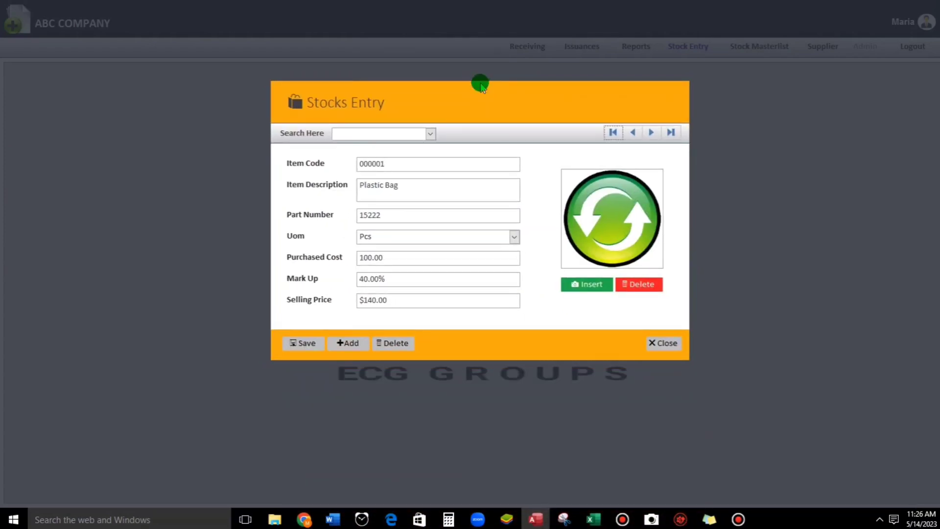
click(661, 339)
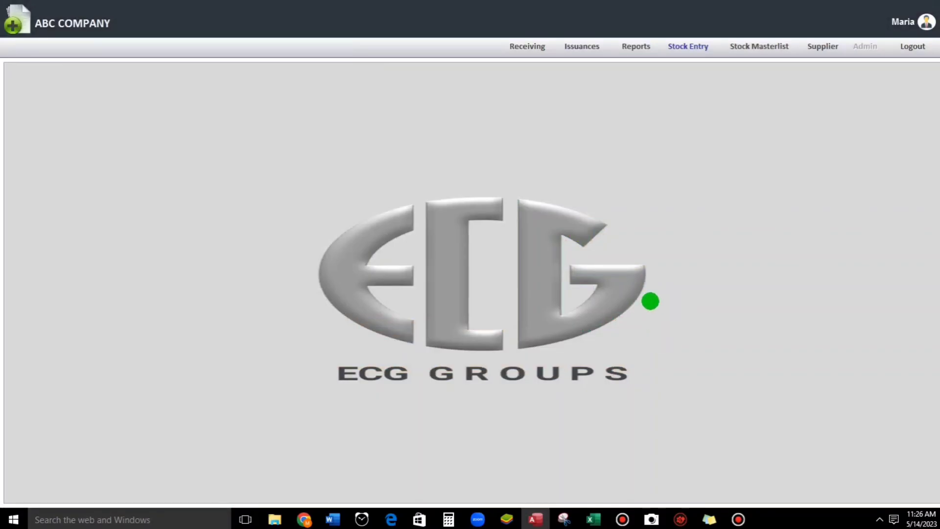